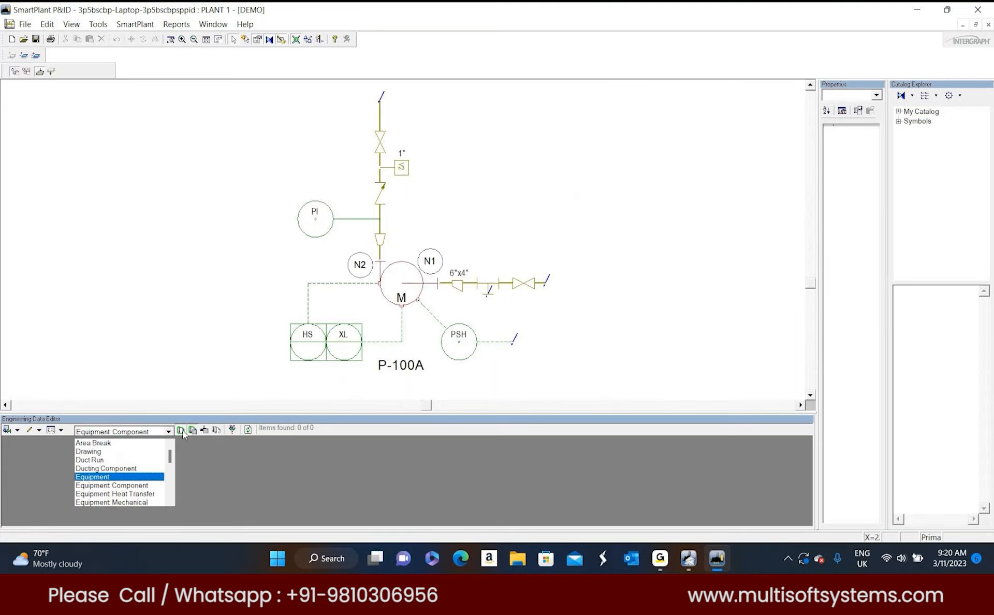
List the drawing's instruments and its pipe runs in the Engineering Data Editor, saving the layout changes when switching.
left_click(183, 434)
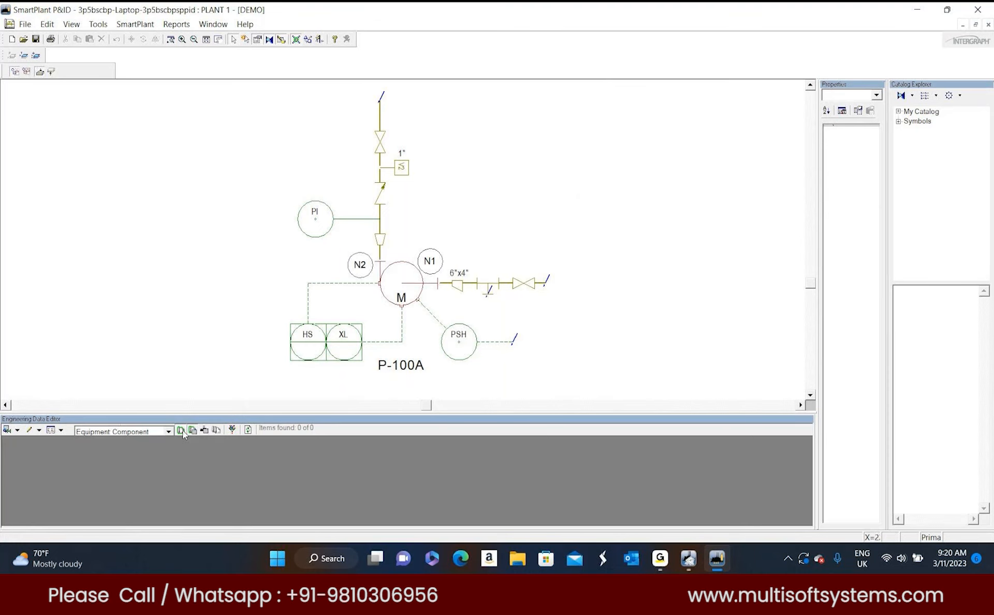
left_click(183, 432)
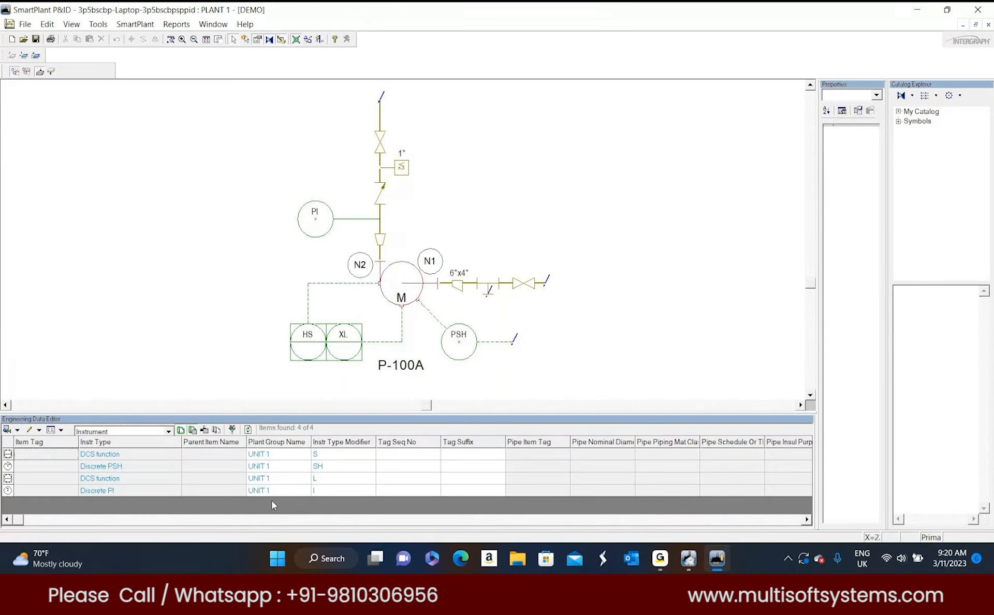
left_click(169, 432)
scroll(124, 482, "down", 1)
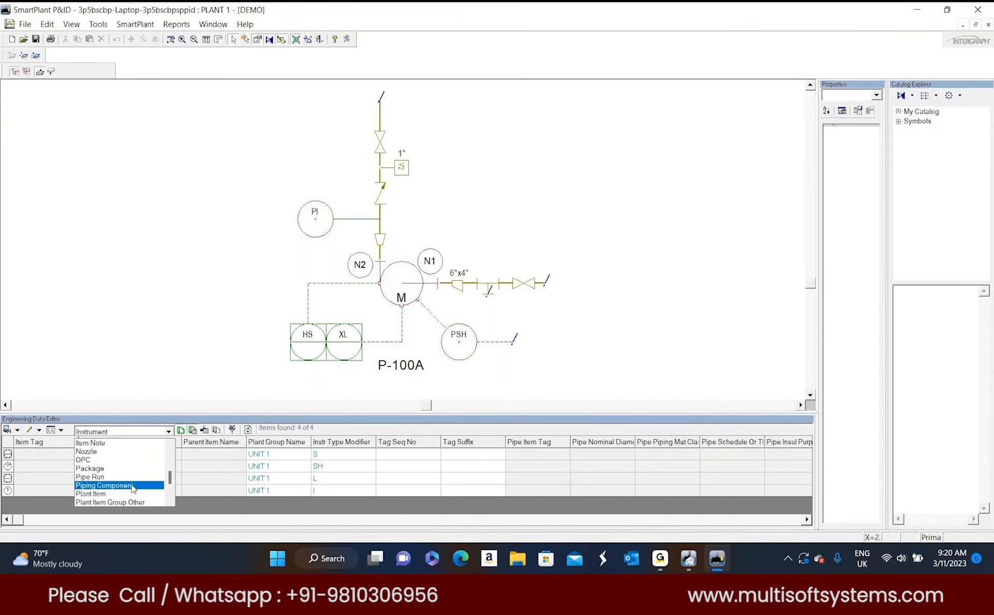
left_click(132, 479)
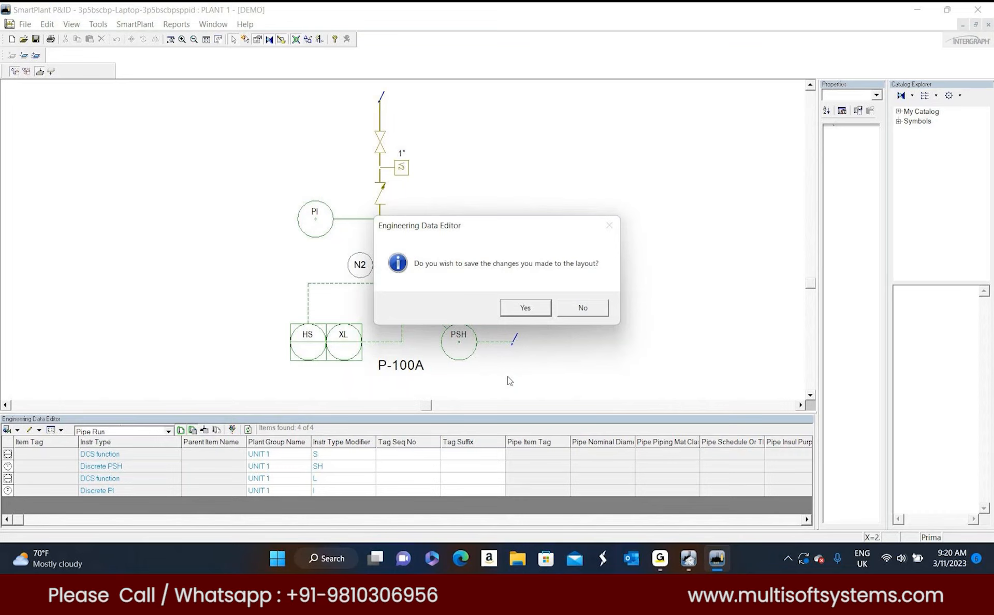
left_click(527, 309)
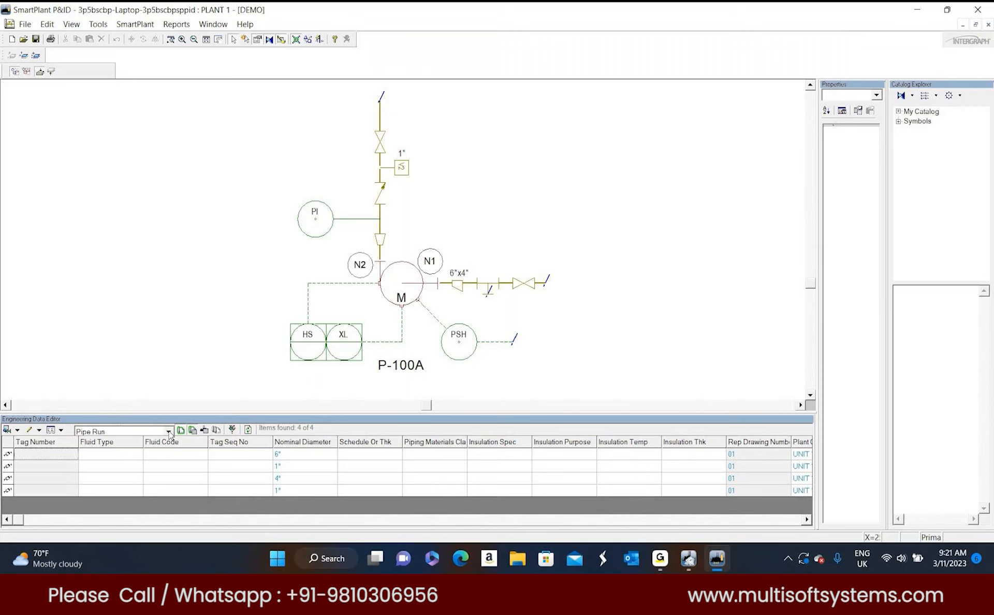
Switch the Engineering Data Editor to the Piping Component item type and review all listed components.
left_click(169, 432)
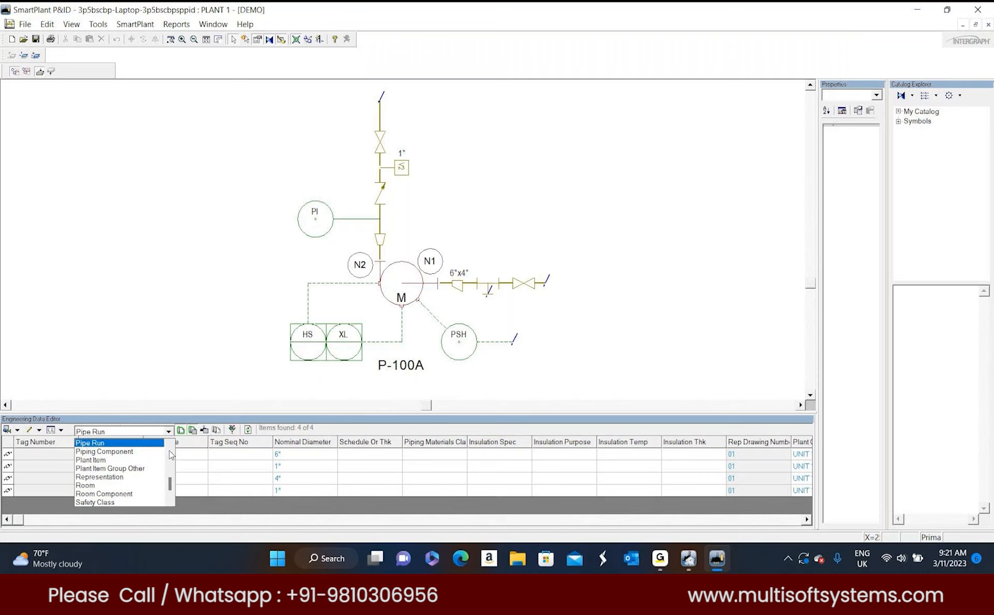
left_click(138, 452)
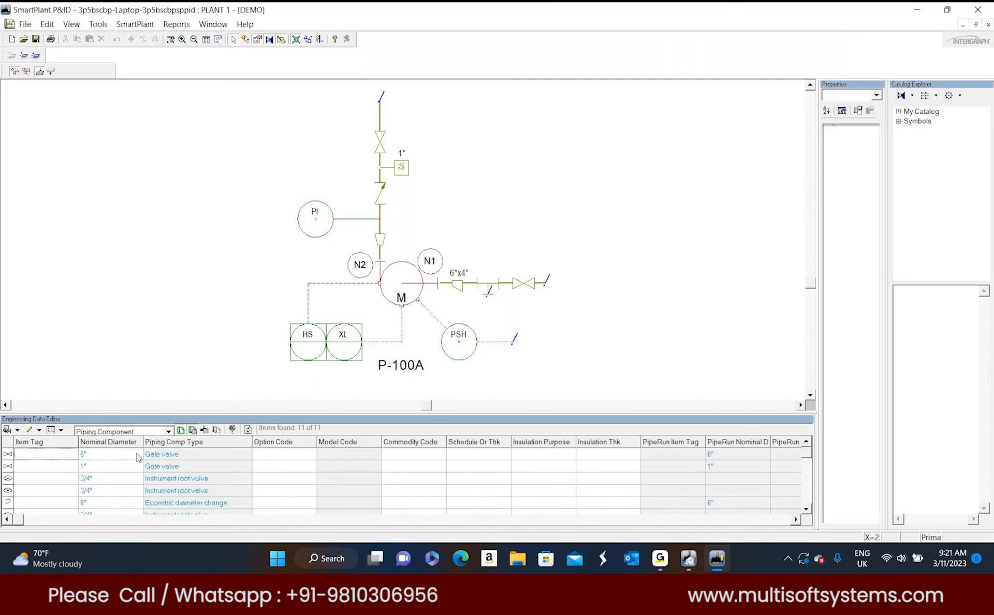
scroll(279, 491, "down", 2)
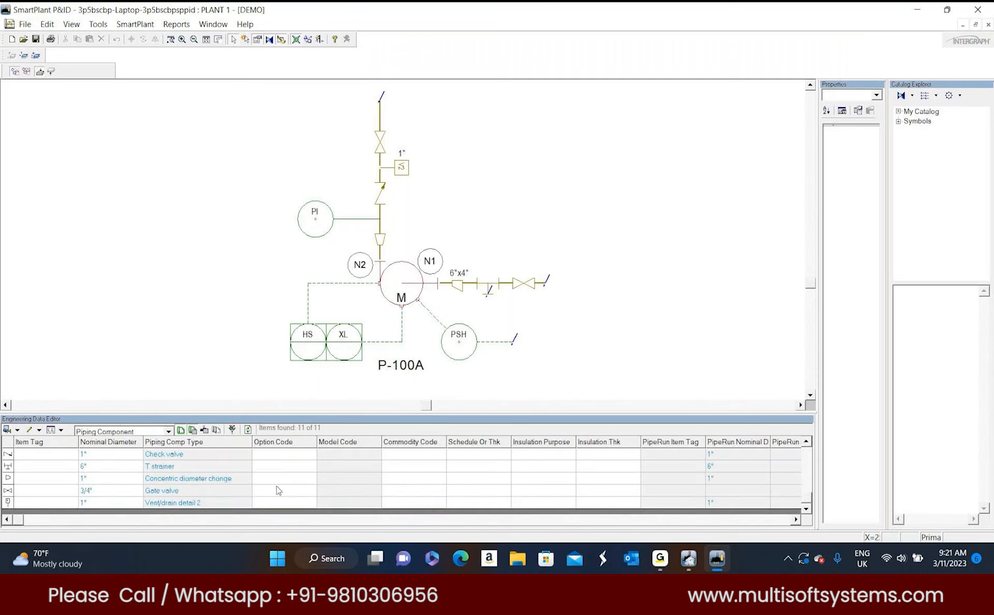
scroll(277, 498, "up", 3)
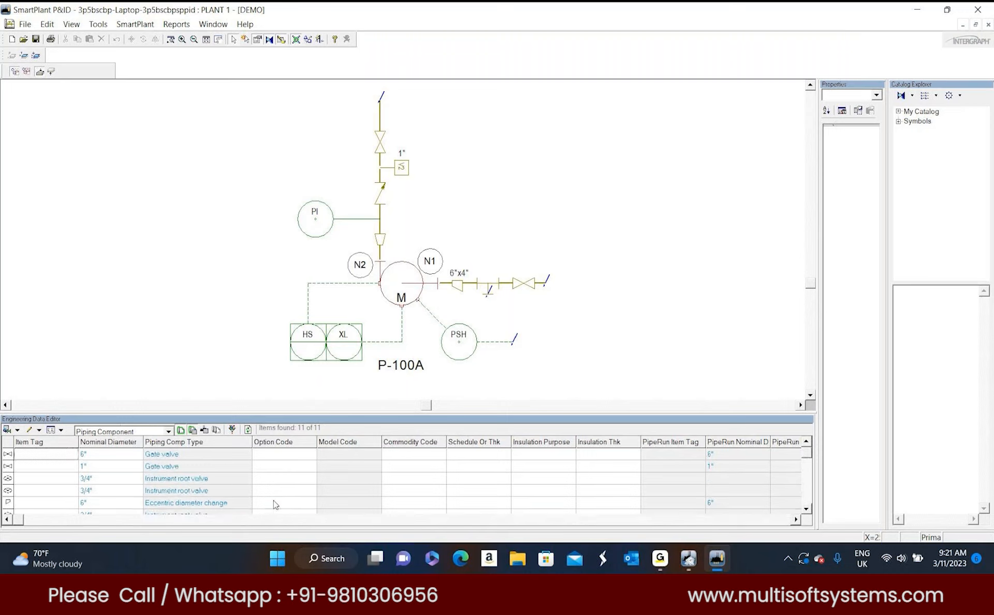
scroll(276, 505, "down", 3)
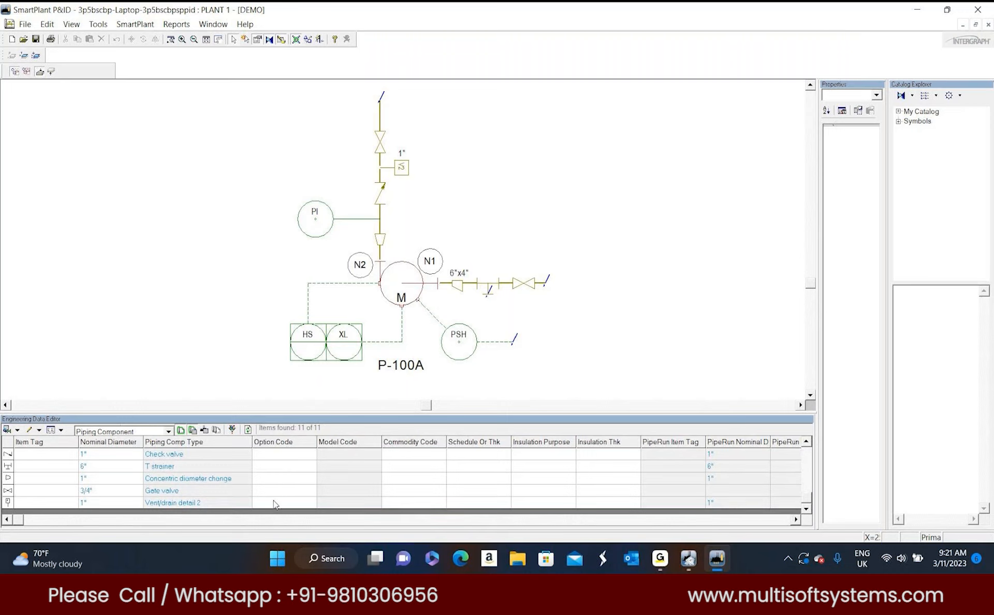
scroll(276, 505, "up", 3)
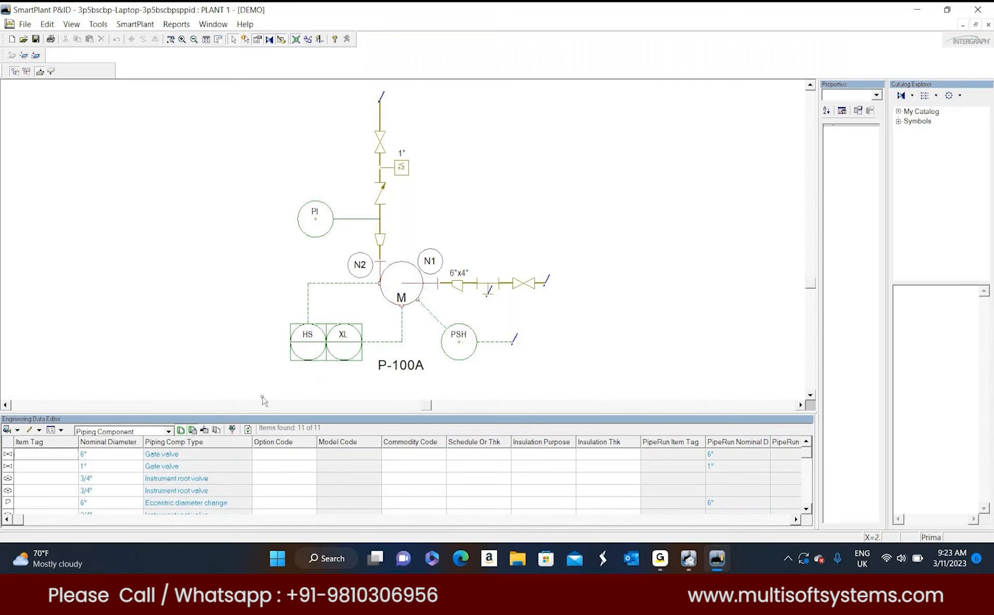
Select the vertical pipe run segment above the reducer and widen the Properties window to show its values.
left_click(380, 226)
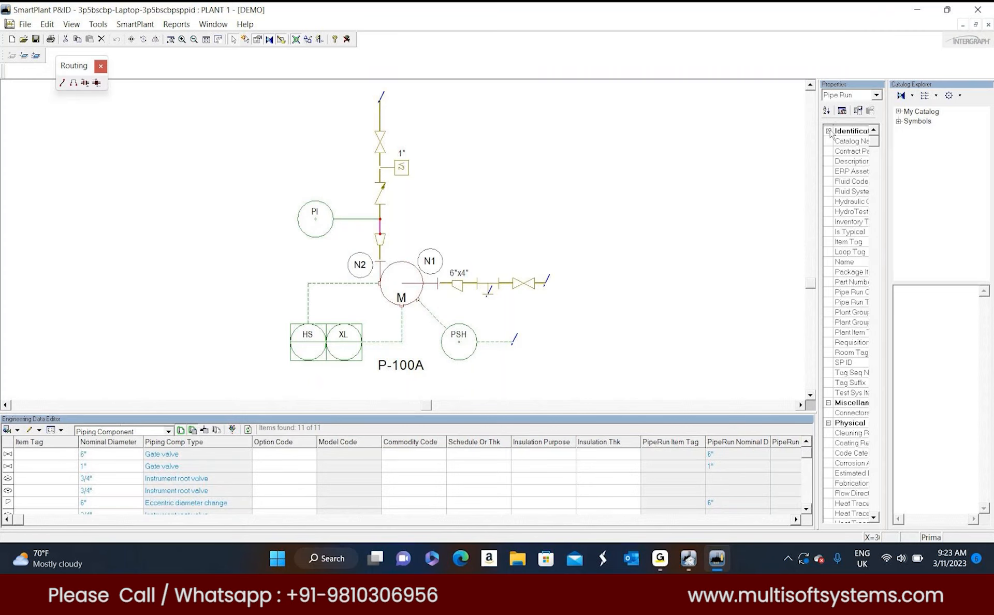
left_click_drag(888, 110, 942, 110)
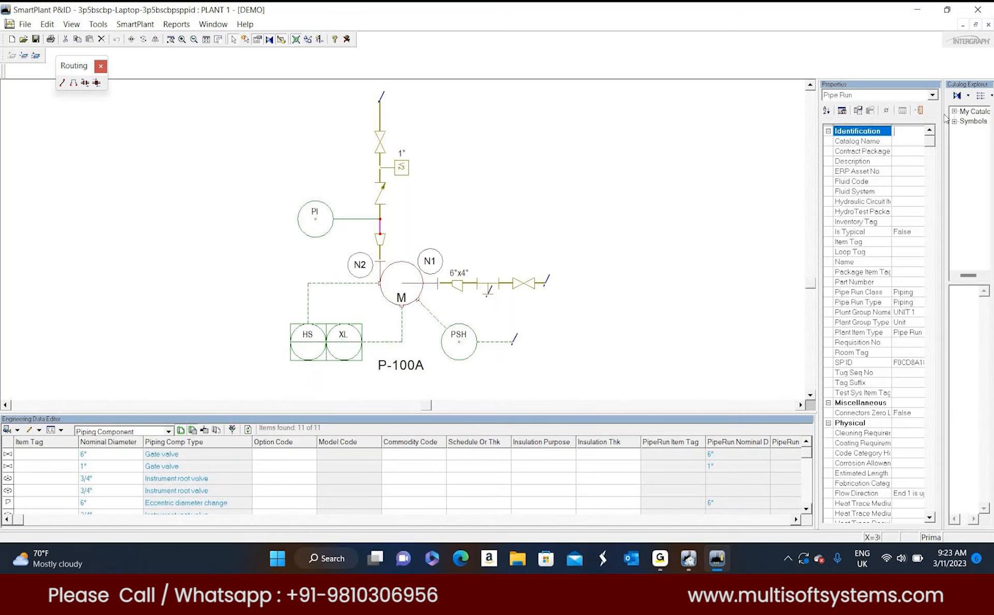
left_click_drag(944, 114, 876, 122)
left_click_drag(818, 130, 767, 132)
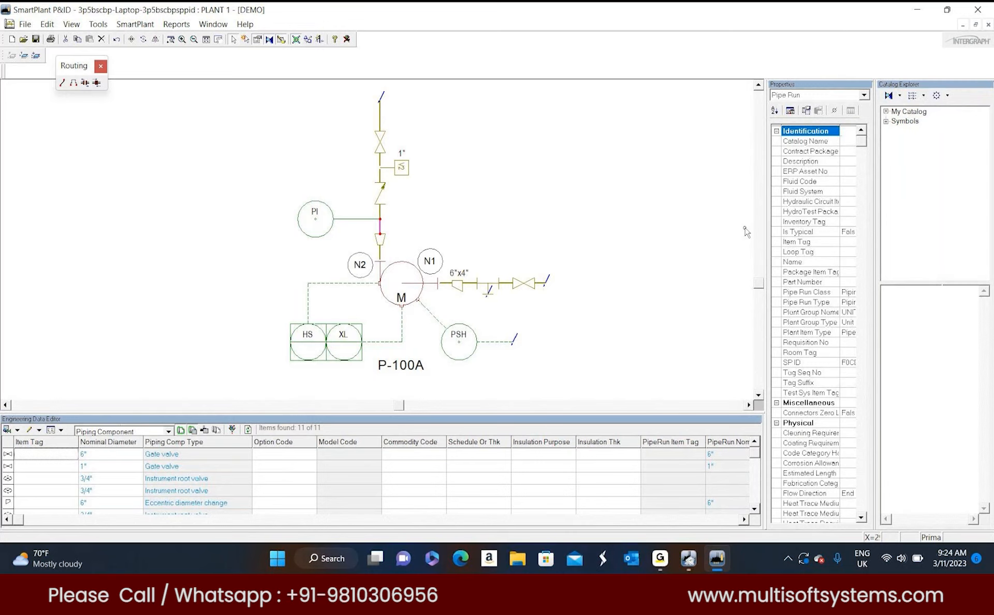
left_click_drag(766, 218, 696, 218)
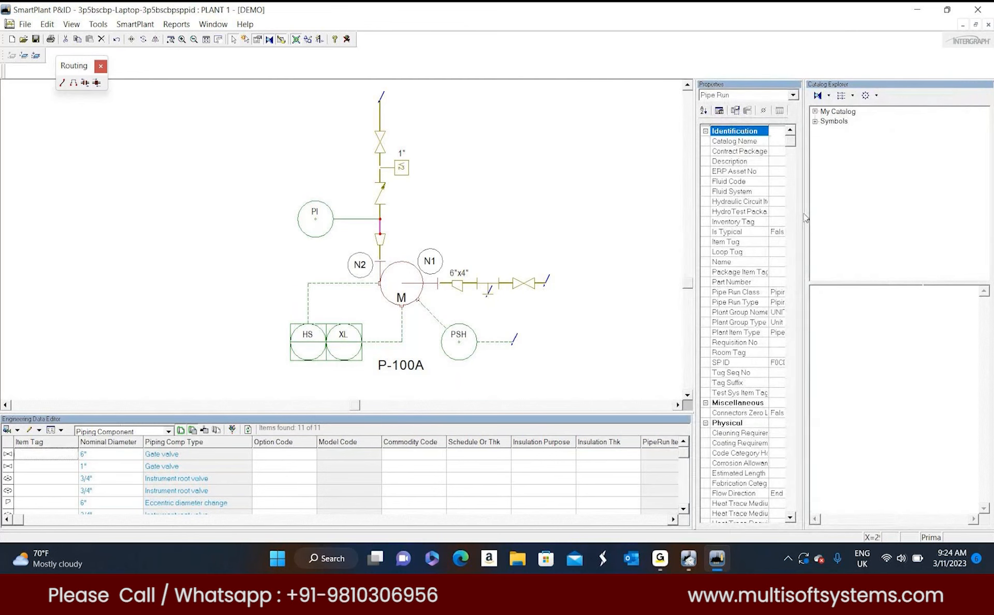
left_click_drag(805, 214, 813, 212)
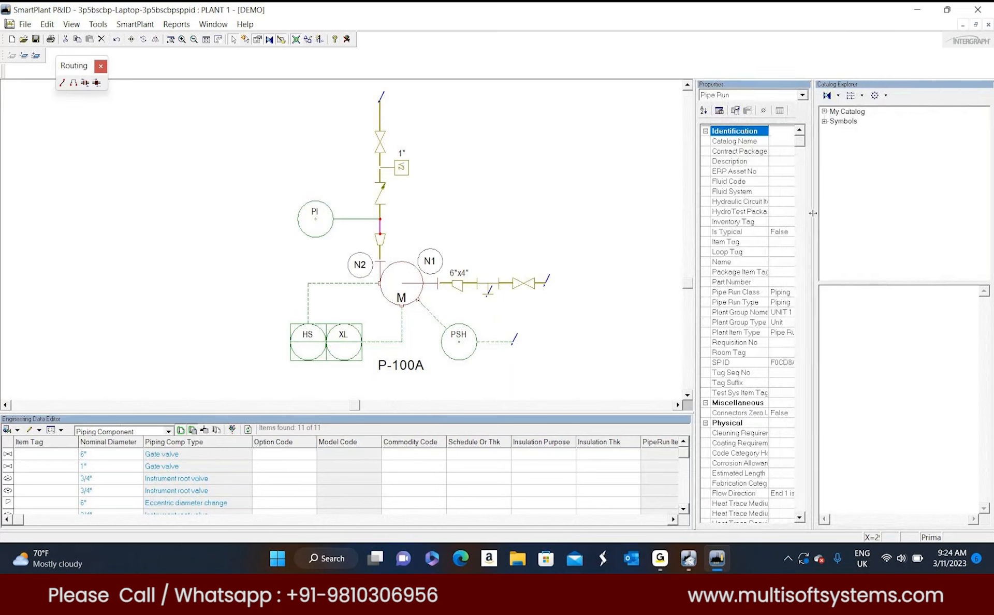
left_click_drag(813, 213, 876, 213)
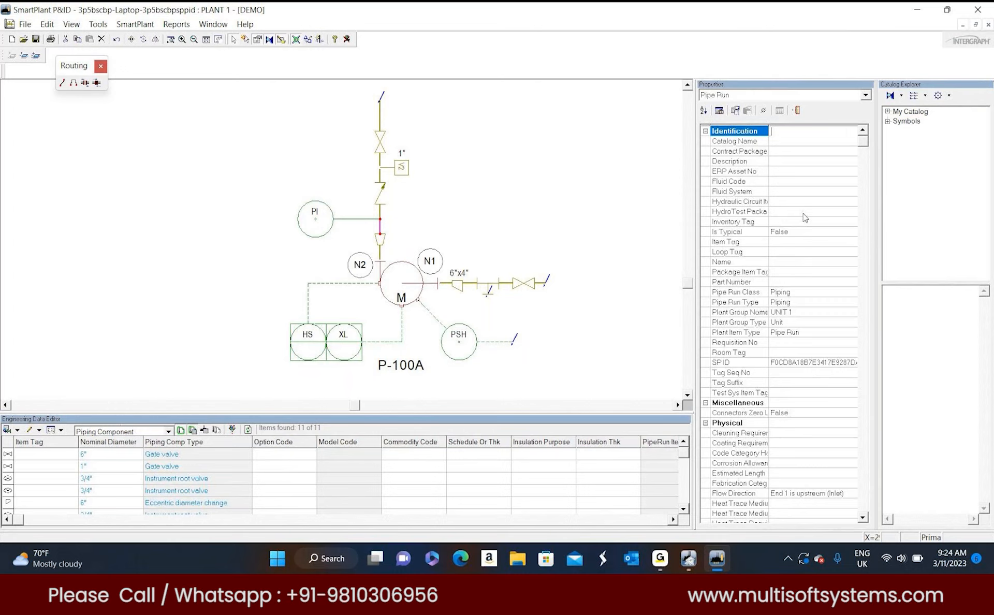
Inspect the properties of the N1 label, the PI and HS instruments, and the vertical line's gate valve.
left_click(430, 261)
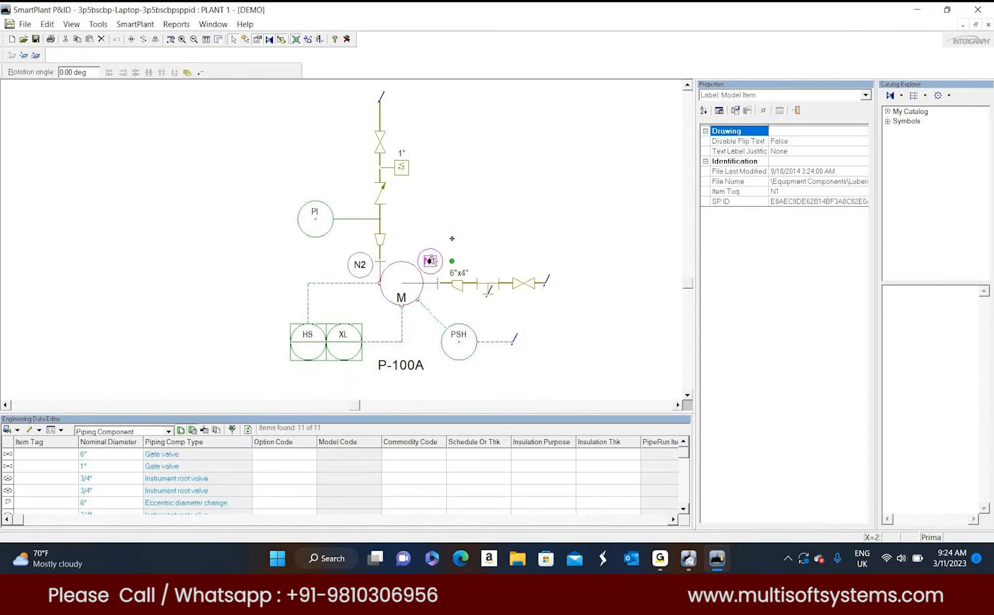
left_click(303, 212)
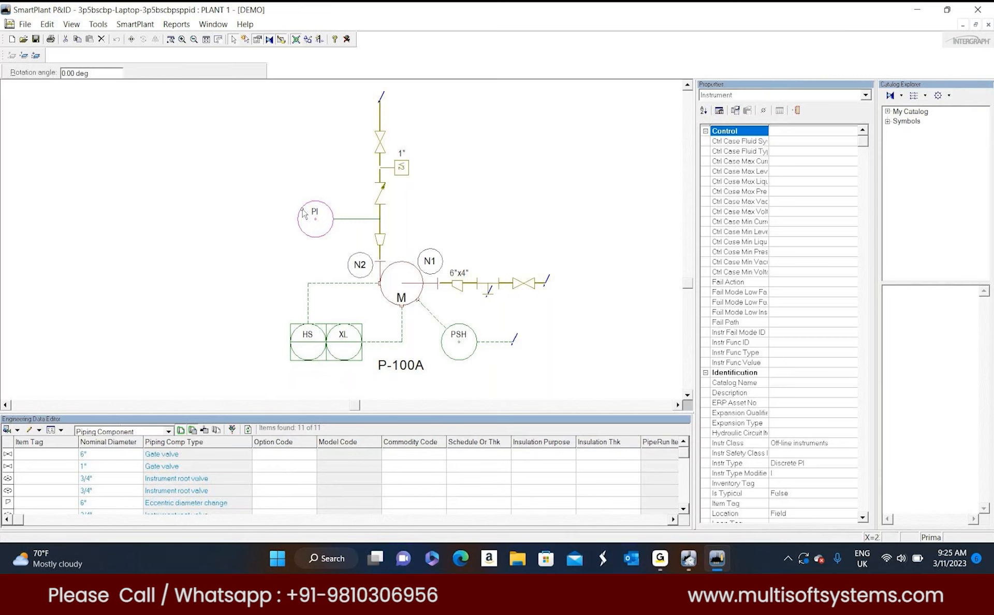
left_click(300, 327)
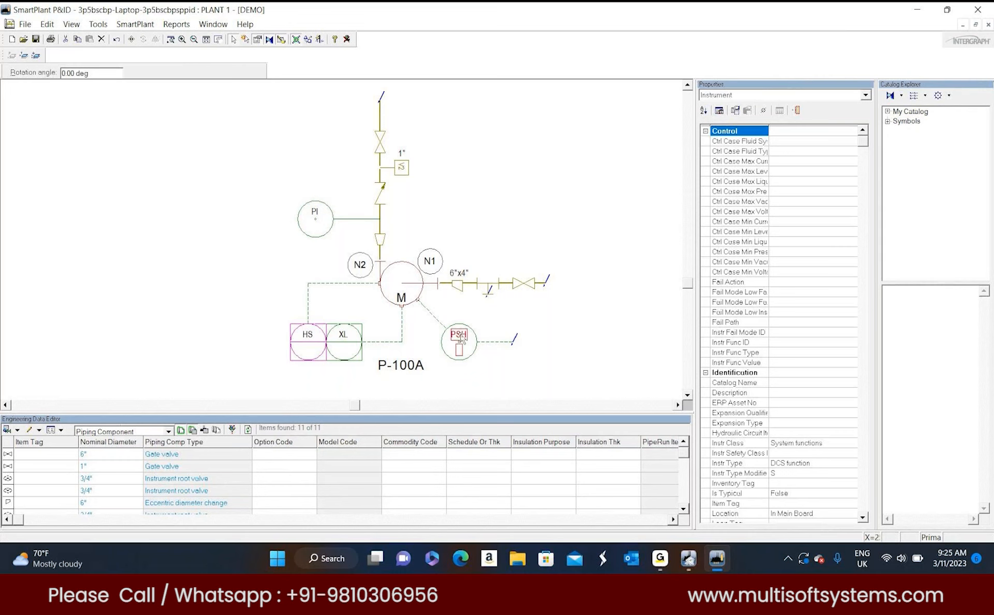
left_click(385, 151)
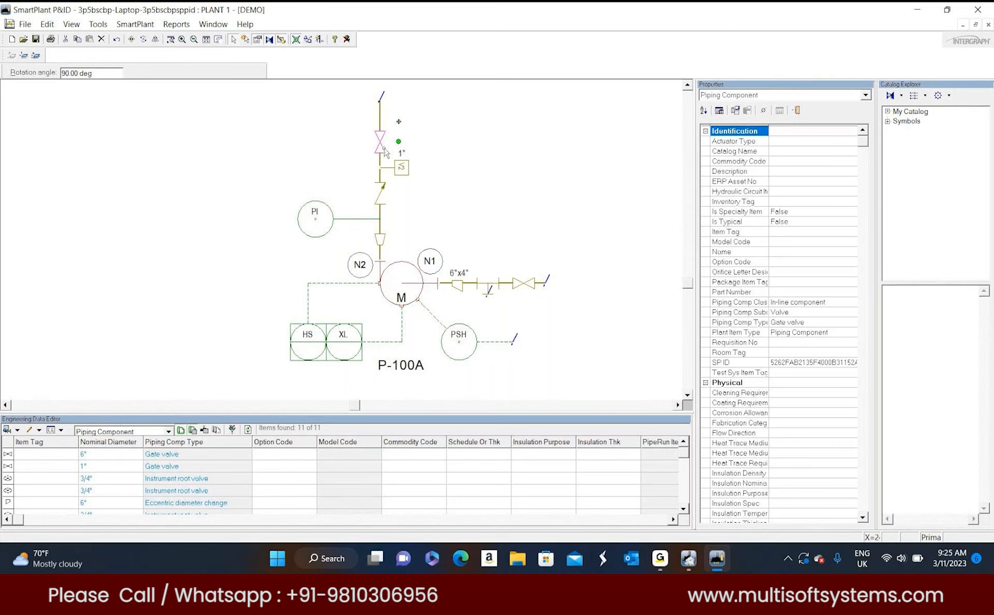
Examine the signal run between XL and the pump up close, and fit the whole drawing sheet in view.
left_click(403, 319)
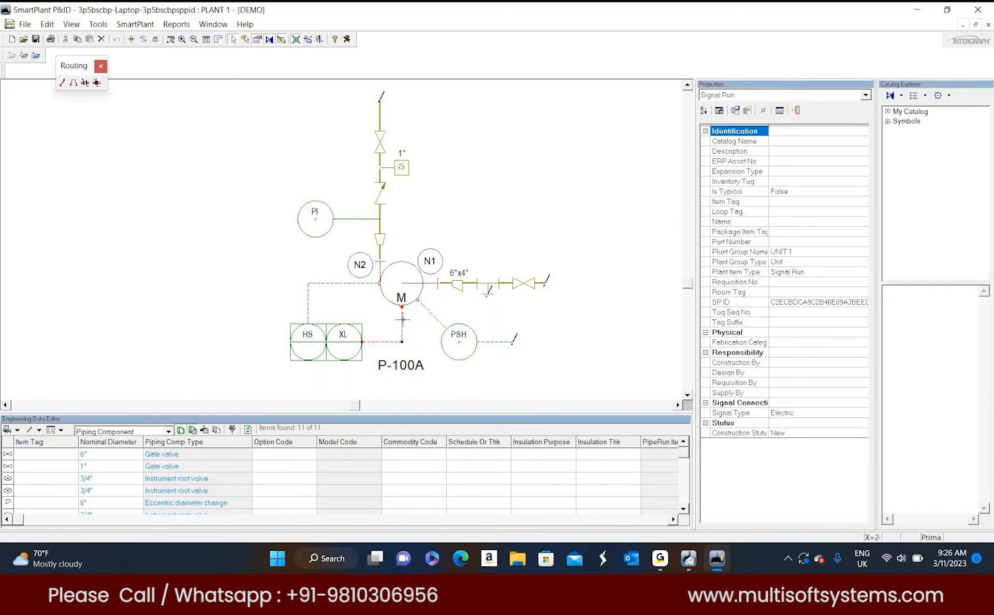
left_click_drag(402, 319, 429, 346)
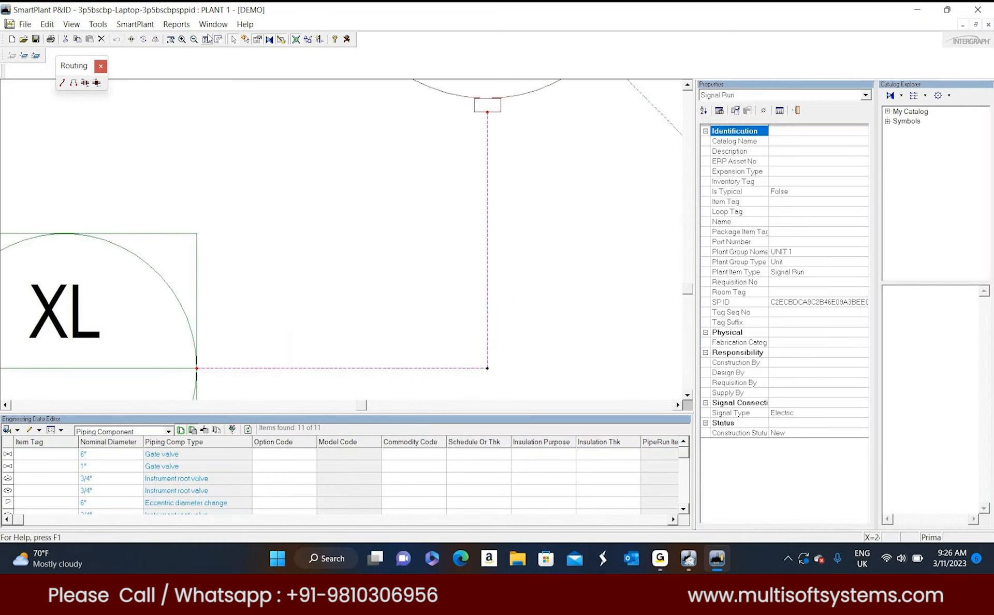
left_click(517, 255)
left_click(206, 39)
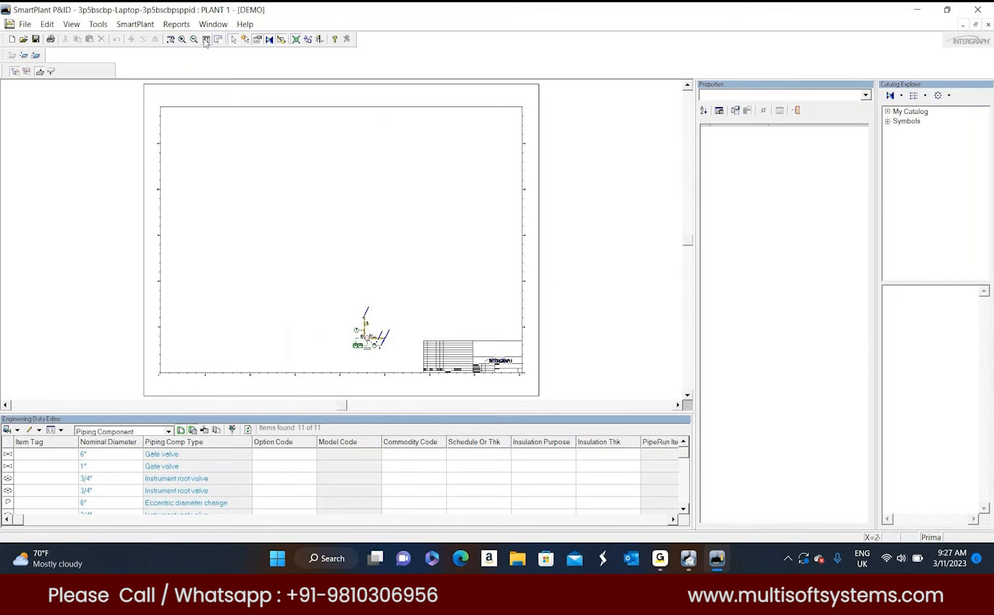
Enable AutoFilter in the Engineering Data Editor and filter the piping components to a nominal diameter of 1".
left_click(61, 430)
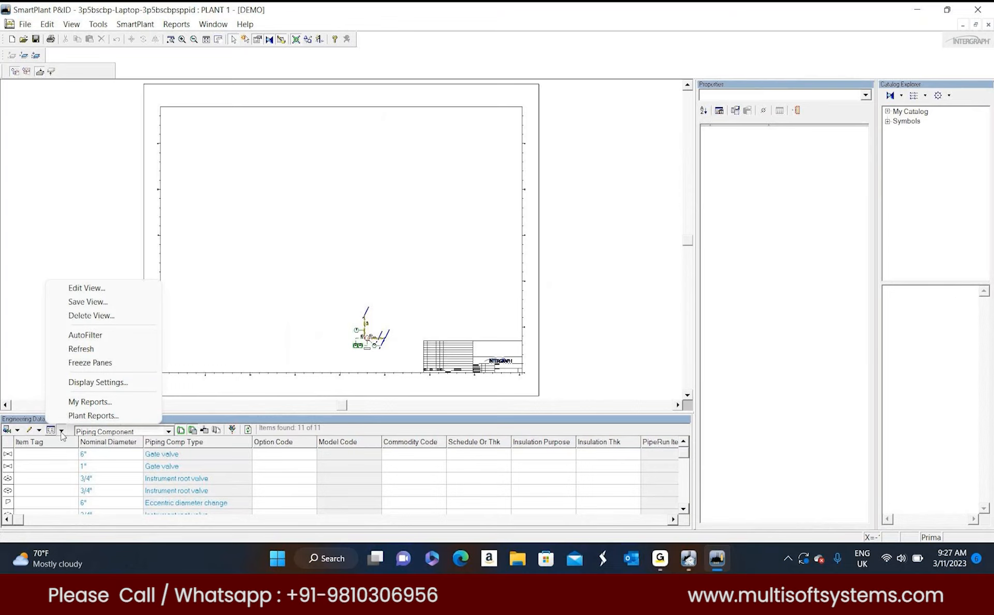
left_click(88, 337)
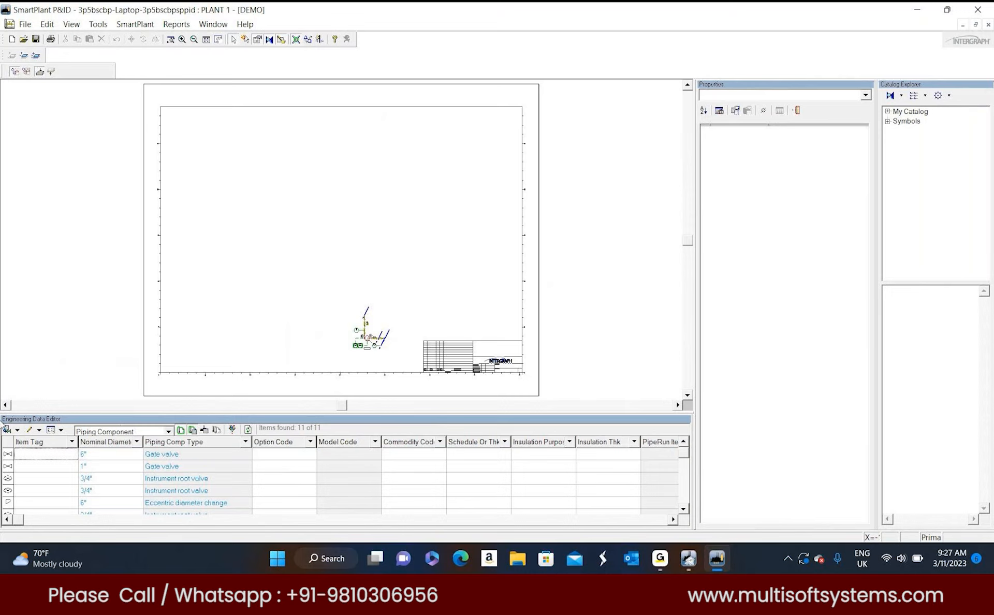
left_click(137, 441)
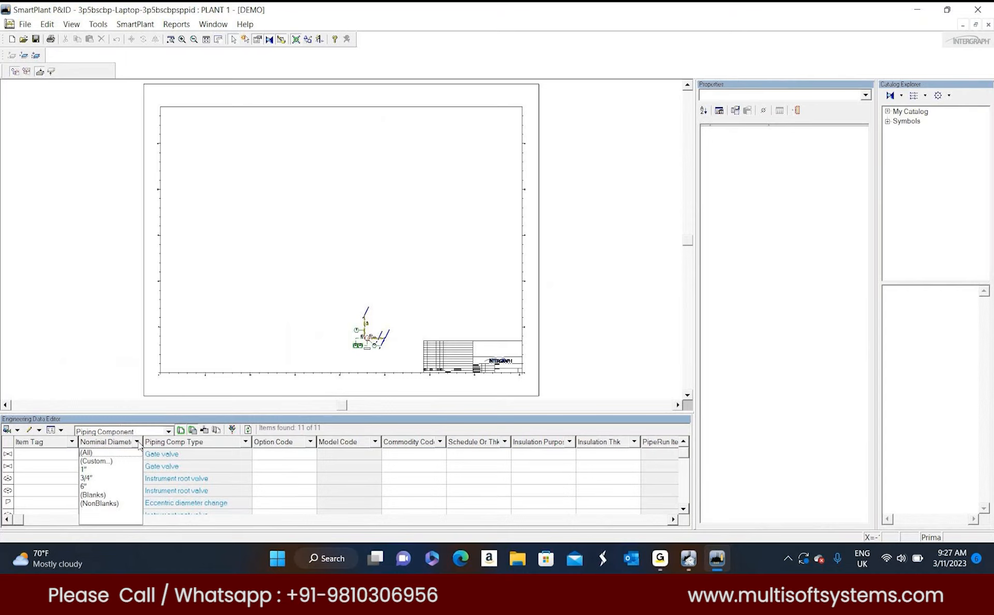
left_click(85, 470)
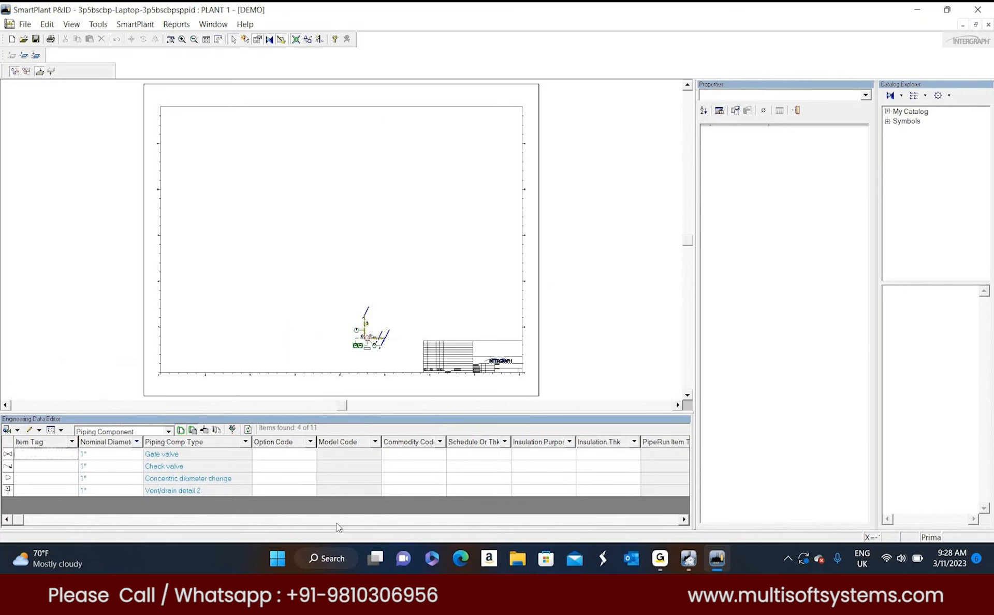